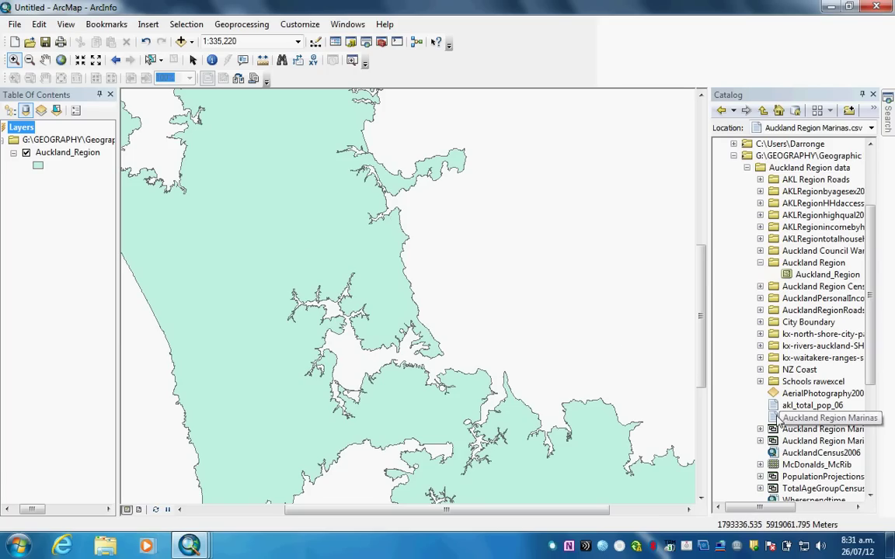
# - Drag Auckland Region Marinas.csv from the Catalog onto the map to add it
pyautogui.moveTo(778, 418); pyautogui.dragTo(72, 210)
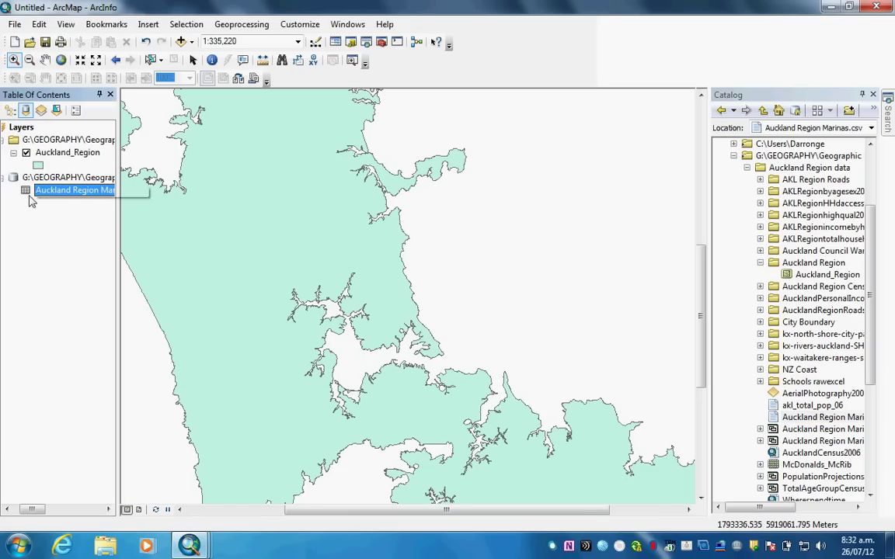
pyautogui.rightClick(28, 193)
pyautogui.click(43, 199)
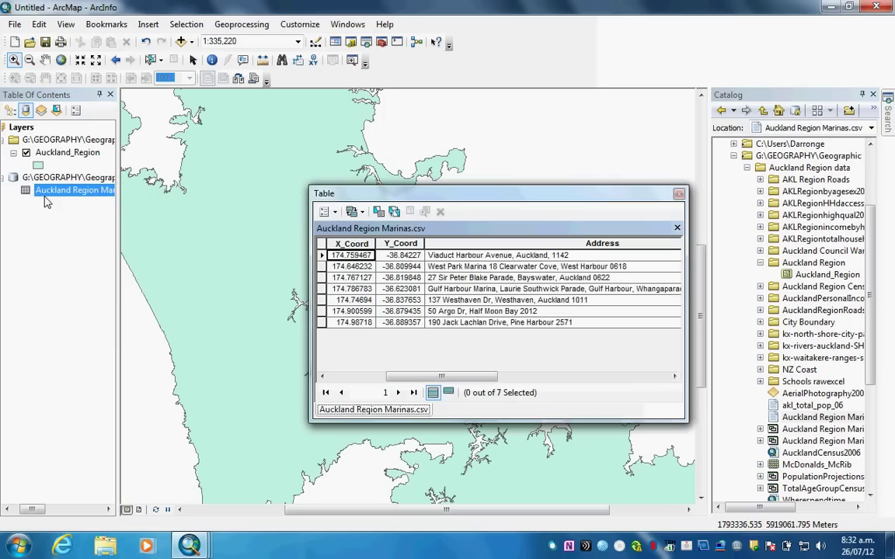
pyautogui.moveTo(441, 376); pyautogui.dragTo(306, 339)
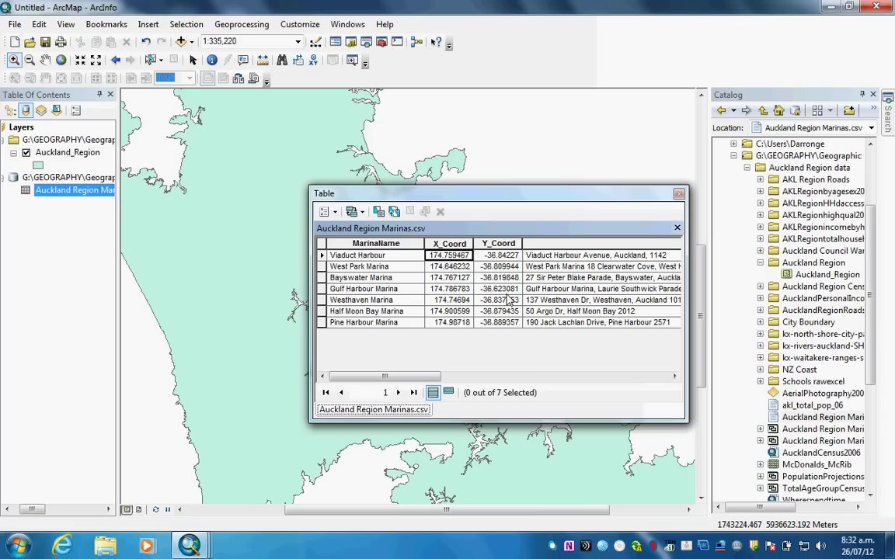
pyautogui.moveTo(419, 377); pyautogui.dragTo(650, 378)
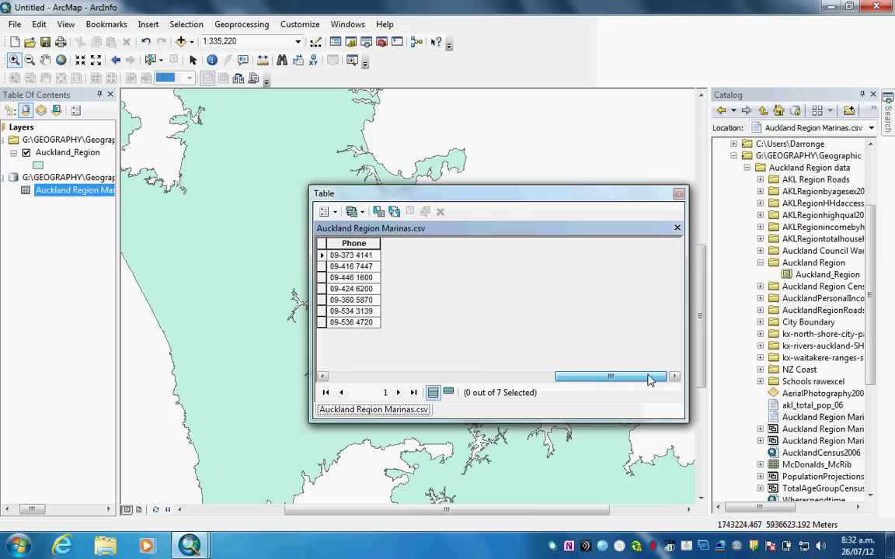
pyautogui.click(678, 194)
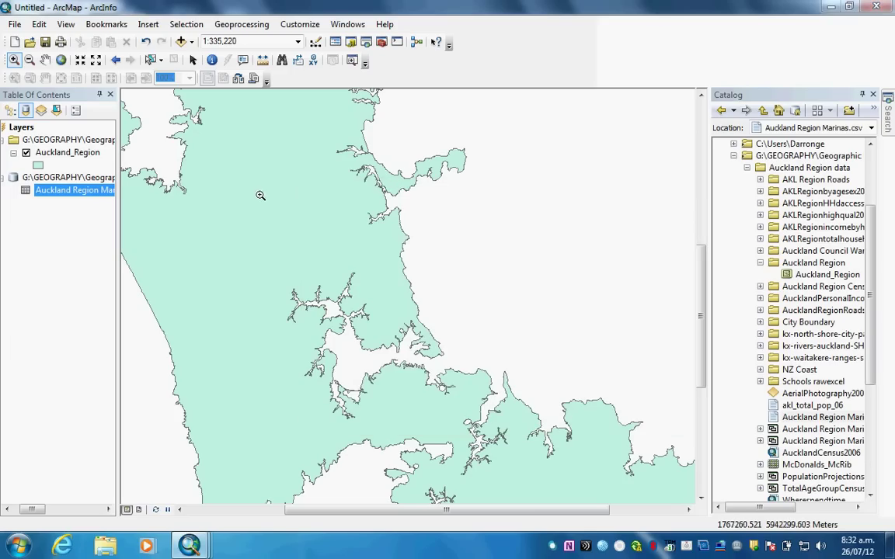
pyautogui.click(44, 156)
pyautogui.rightClick(44, 157)
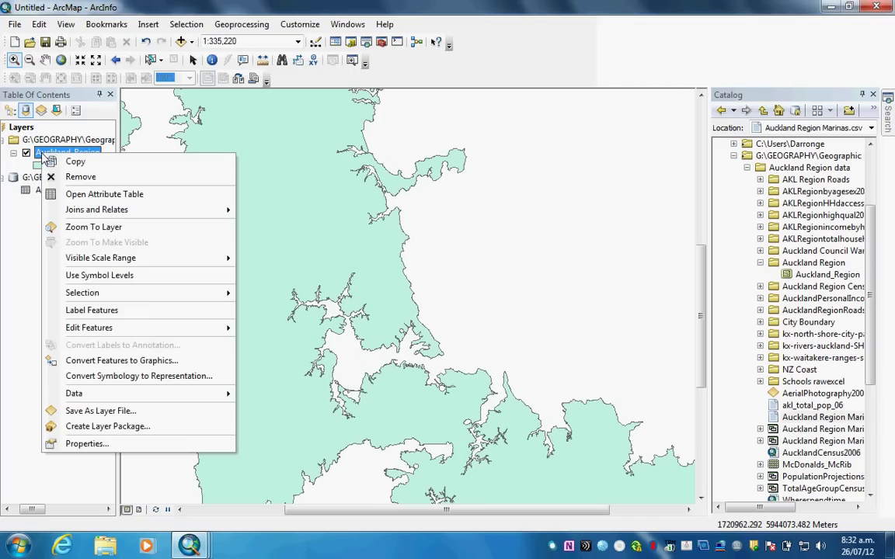
pyautogui.click(88, 444)
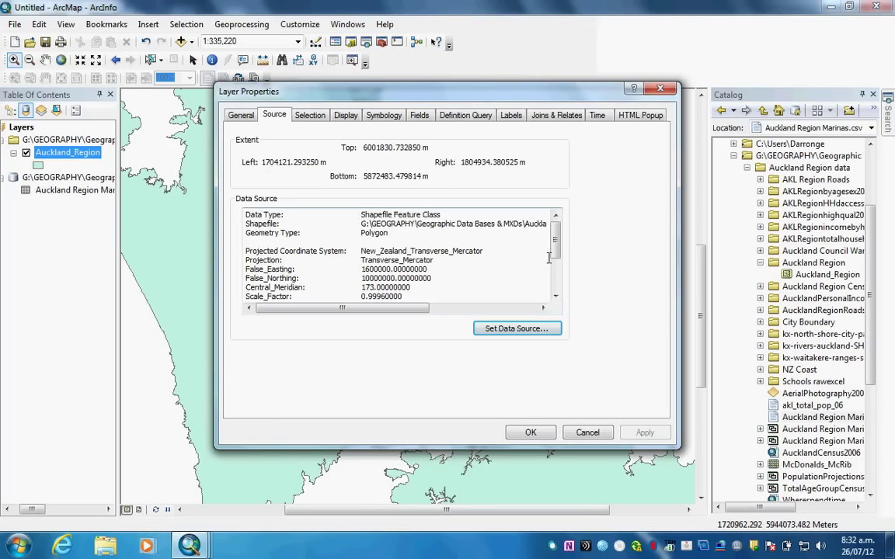
pyautogui.moveTo(556, 252); pyautogui.dragTo(556, 284)
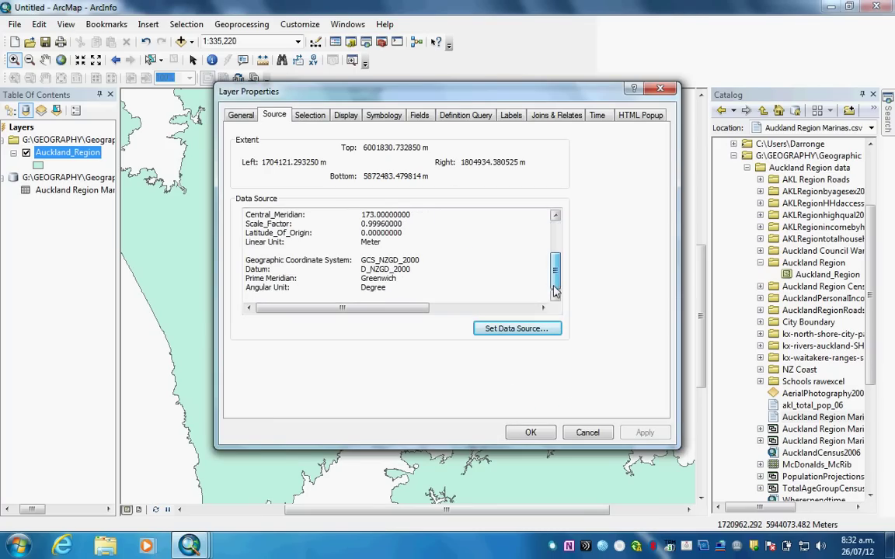
pyautogui.doubleClick(376, 260)
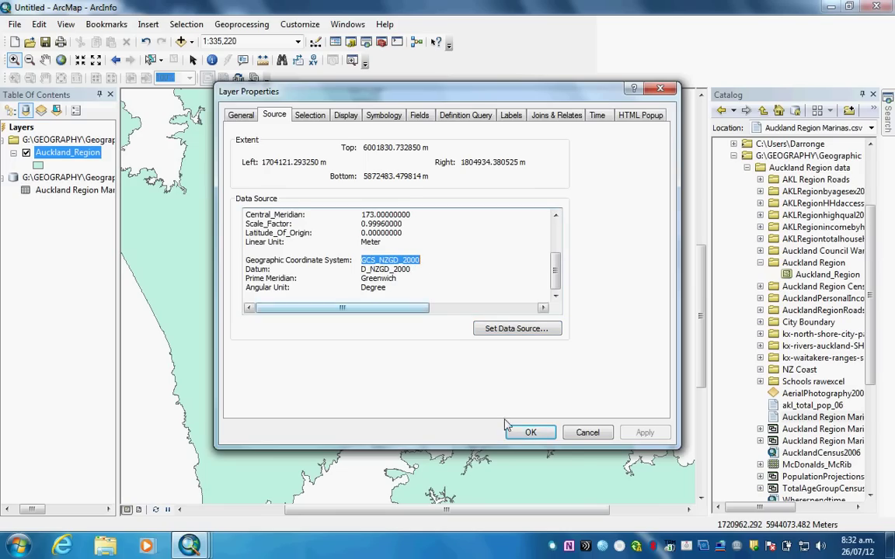
pyautogui.click(530, 433)
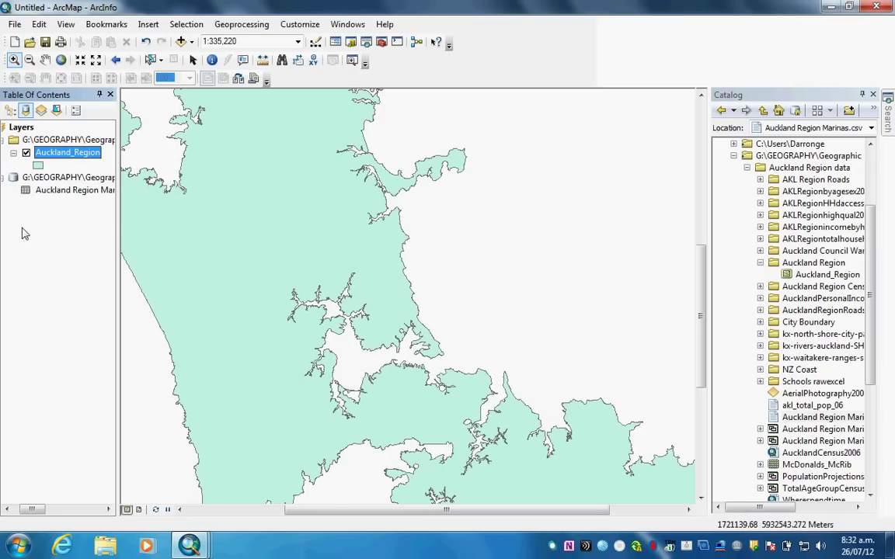
# - Display the marinas CSV as XY data using the NZGD2000 geographic coordinate system
pyautogui.rightClick(33, 190)
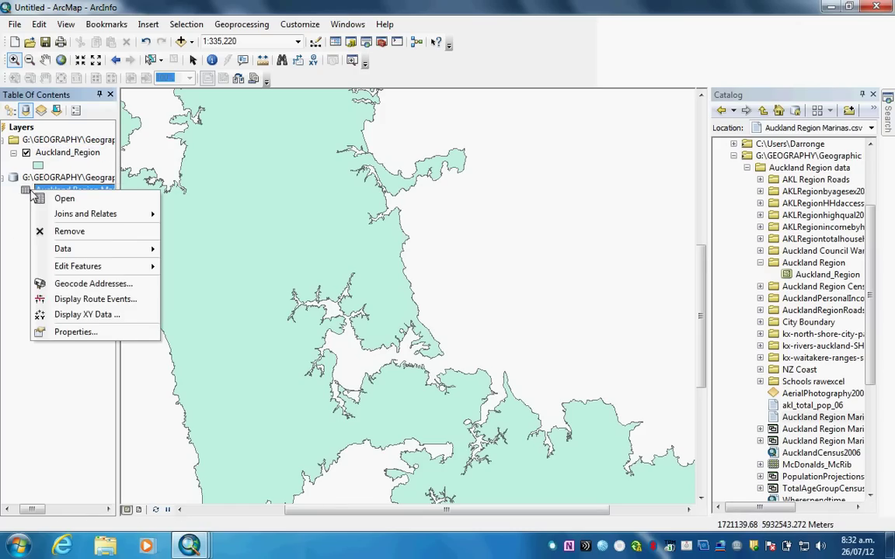
pyautogui.click(81, 314)
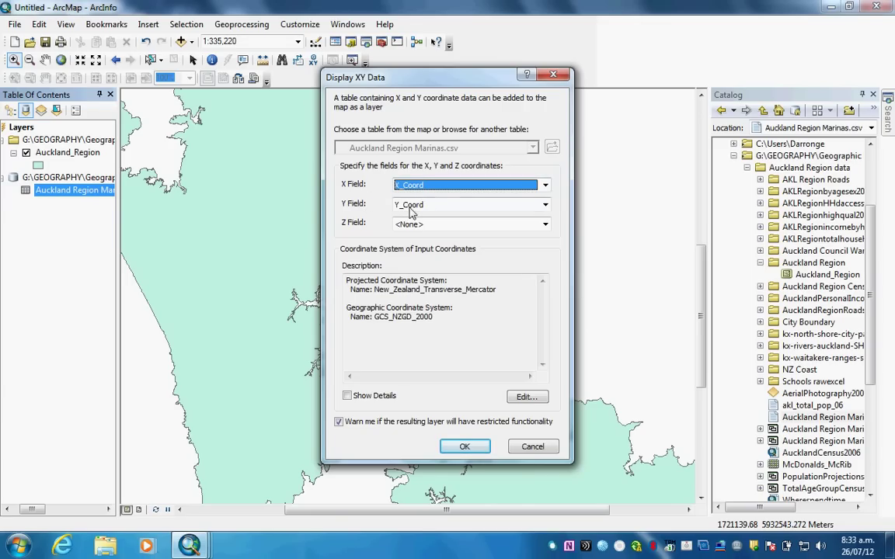
pyautogui.click(527, 397)
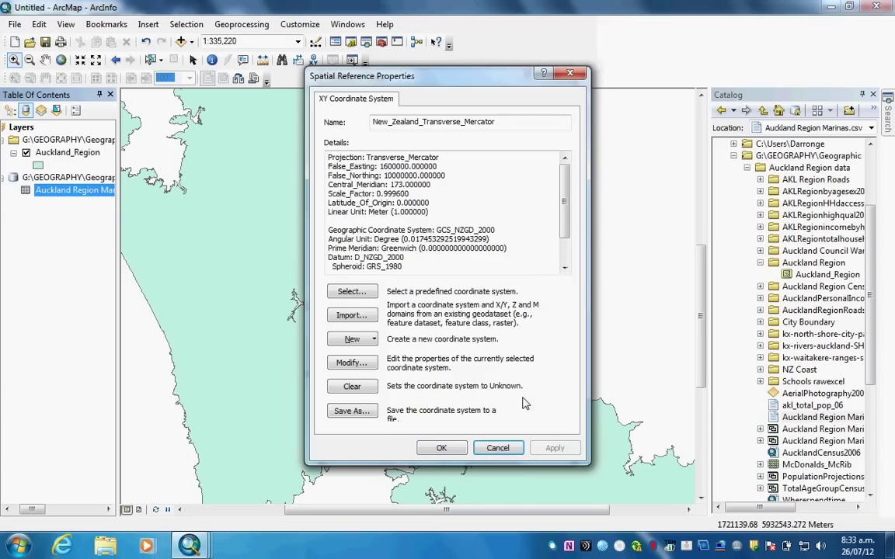
pyautogui.click(351, 293)
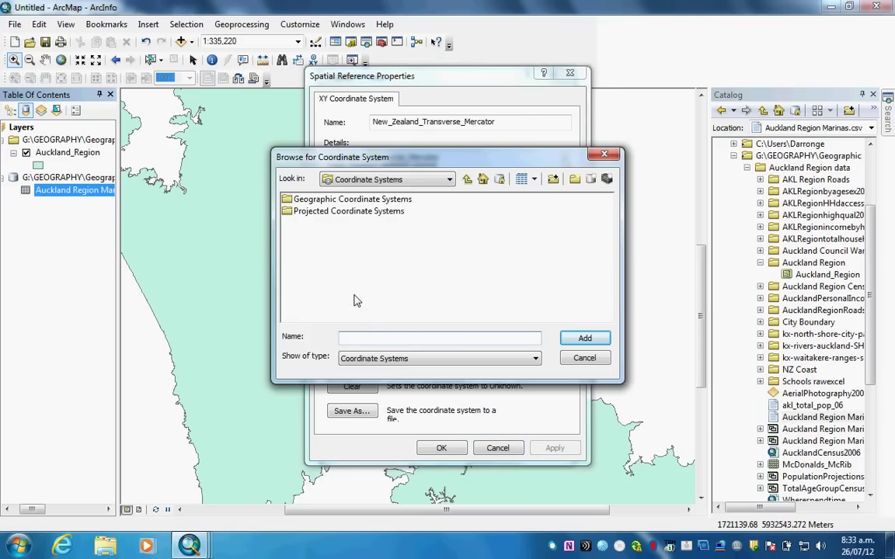
pyautogui.doubleClick(286, 200)
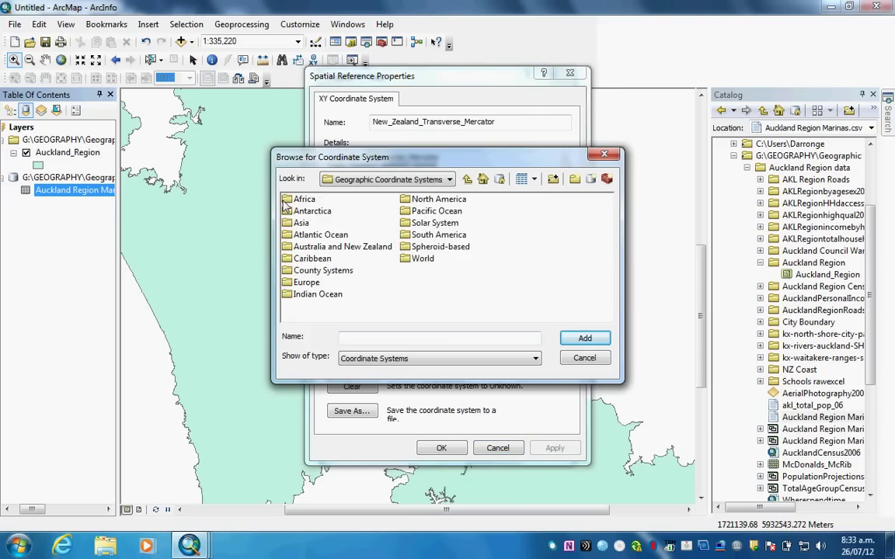
pyautogui.doubleClick(299, 246)
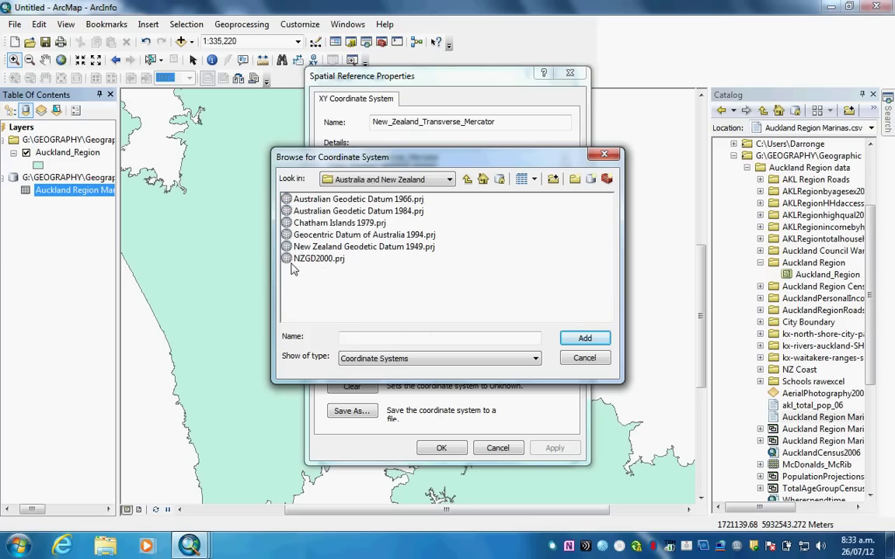
pyautogui.click(299, 259)
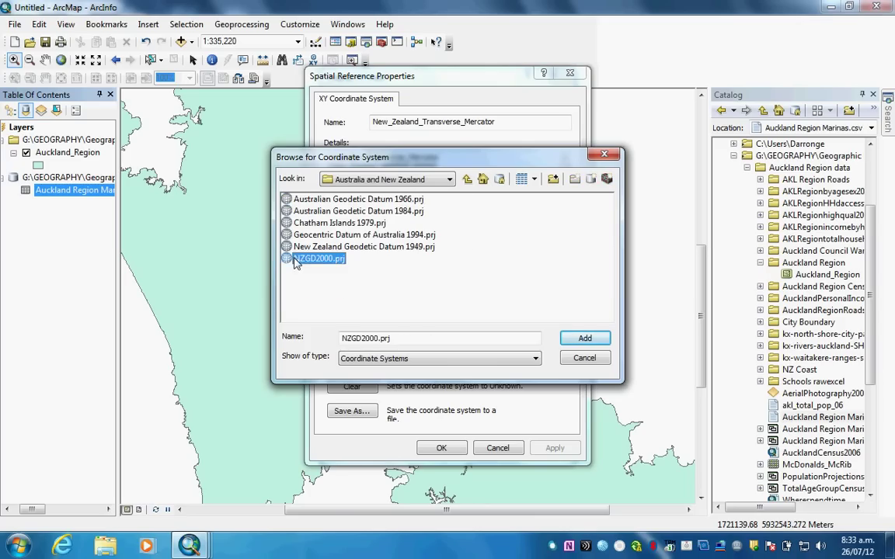
pyautogui.click(579, 338)
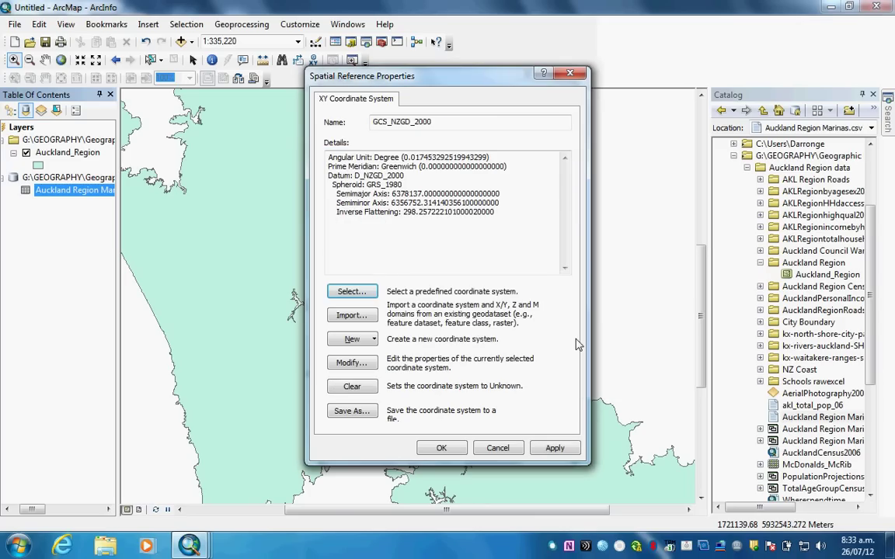
pyautogui.click(436, 449)
pyautogui.click(457, 449)
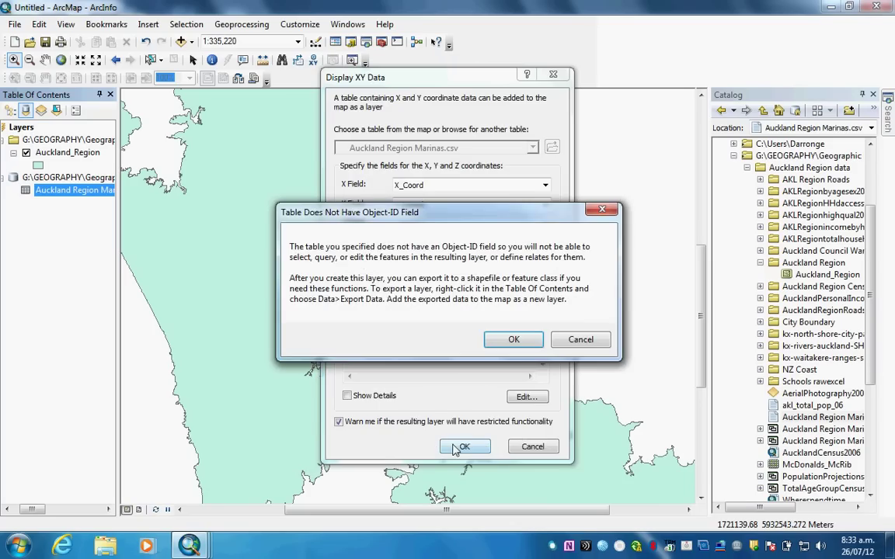
# - Accept the missing Object-ID warning and select the Auckland Region Marinas.csv Events layer
pyautogui.click(512, 343)
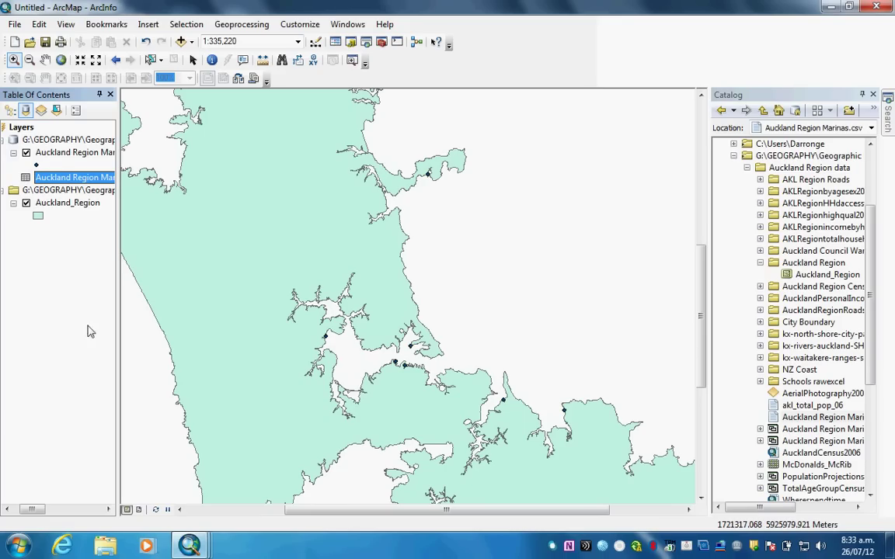
pyautogui.click(45, 155)
# - Export all marina event features to the Export_Output shapefile and add it to the map
pyautogui.rightClick(44, 157)
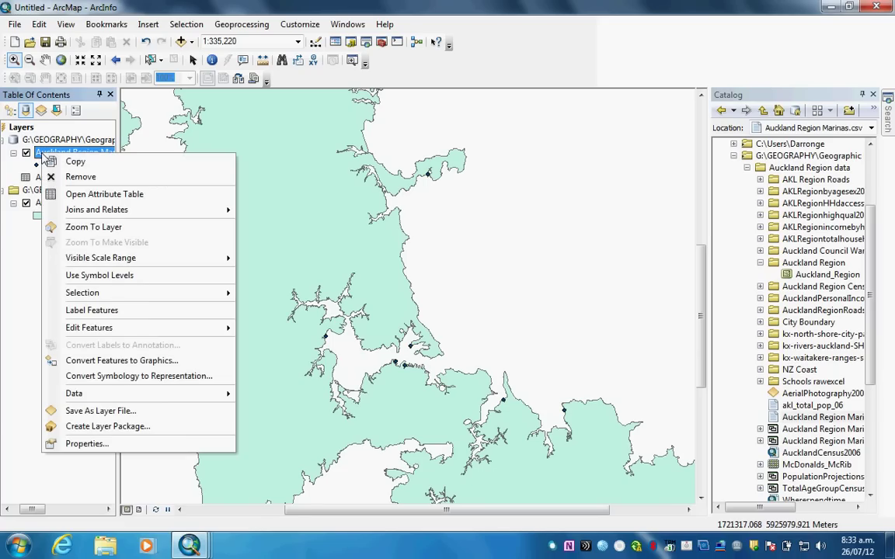
pyautogui.moveTo(77, 394)
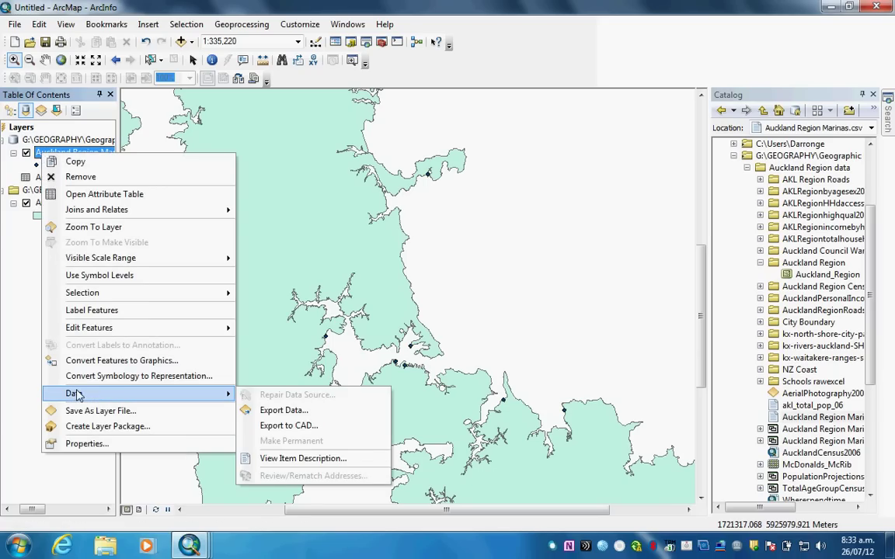
pyautogui.click(282, 410)
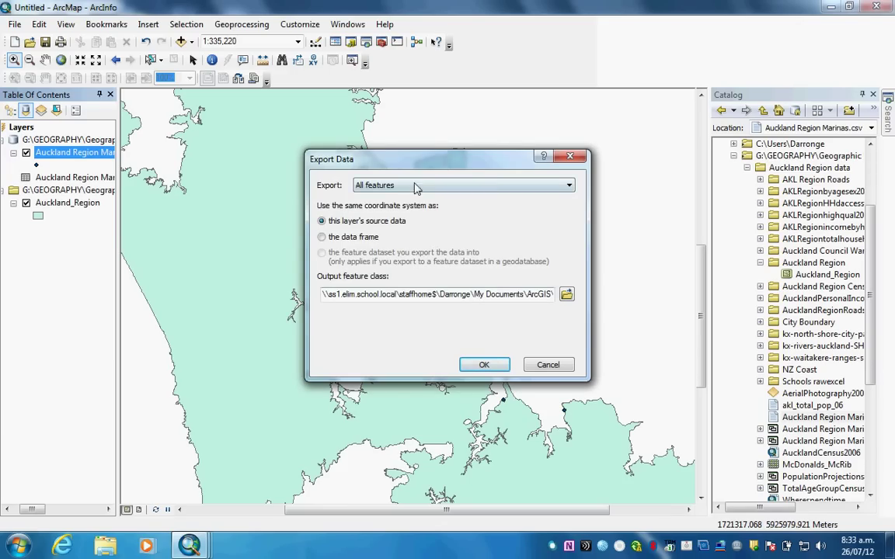
pyautogui.click(483, 365)
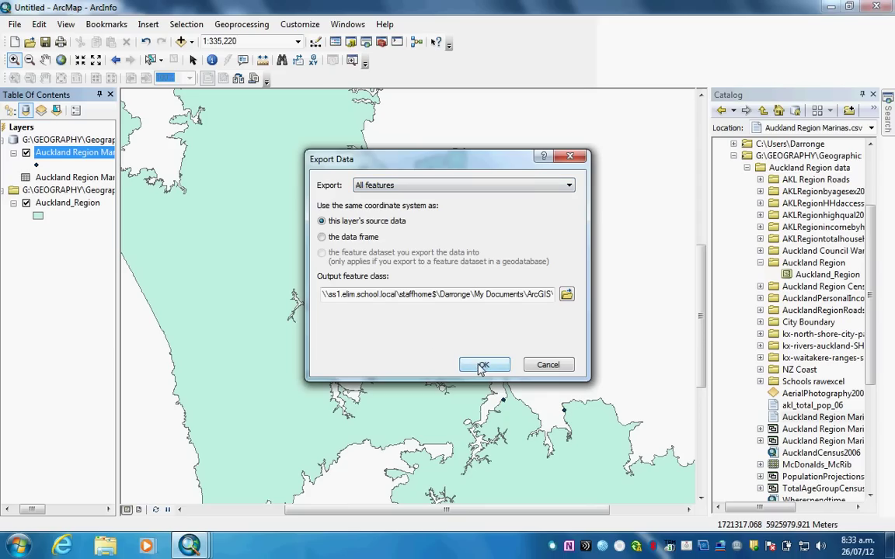
pyautogui.click(482, 366)
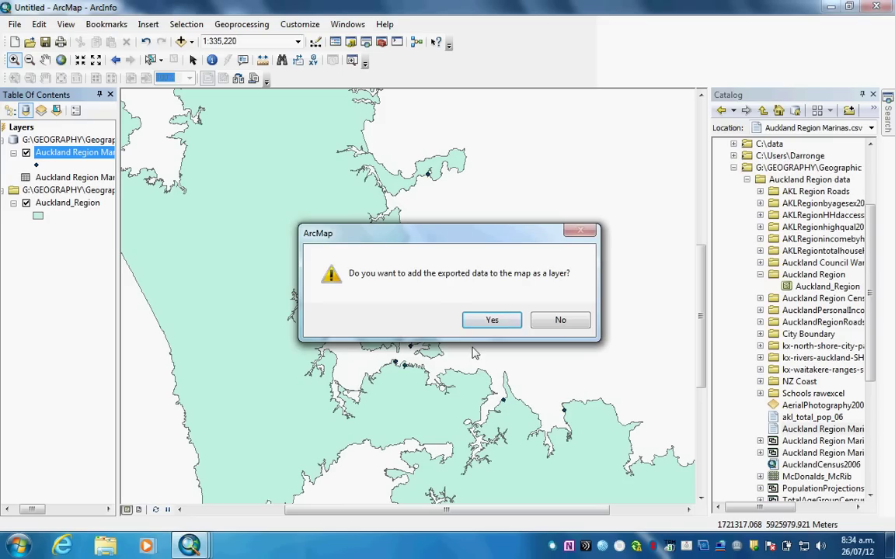
pyautogui.click(489, 320)
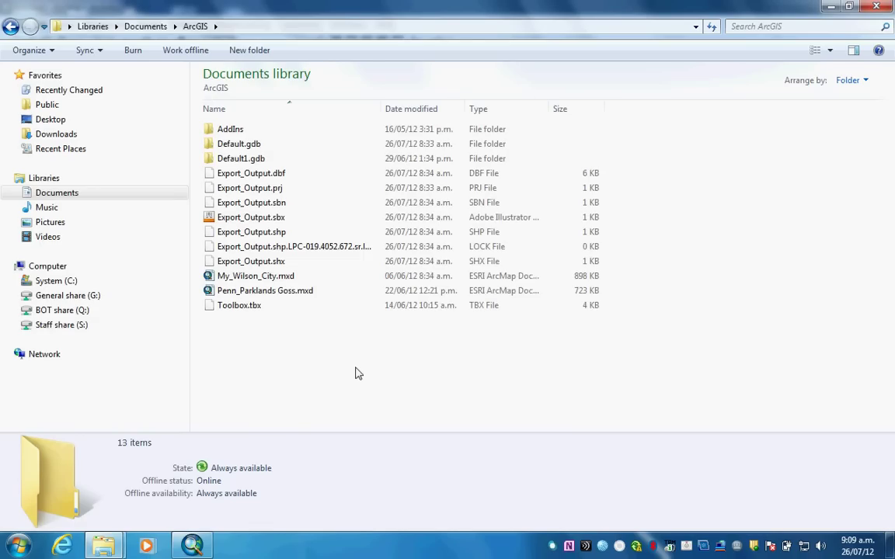
# - Select the seven Export_Output shapefile files in the Documents ArcGIS folder
pyautogui.moveTo(665, 262); pyautogui.dragTo(286, 175)
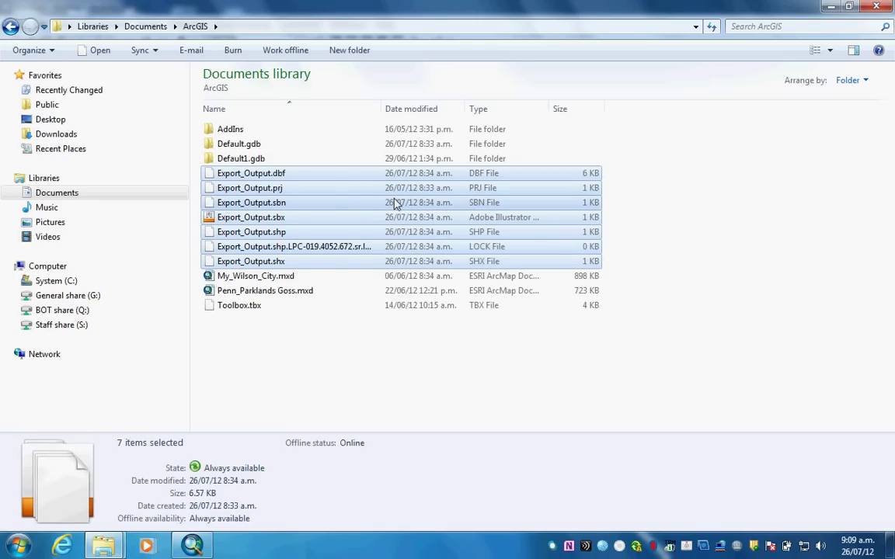
# - Back in ArcMap, rename the Export_Output layer to 'Marinas'
pyautogui.hotkey('alt', 'Tab')
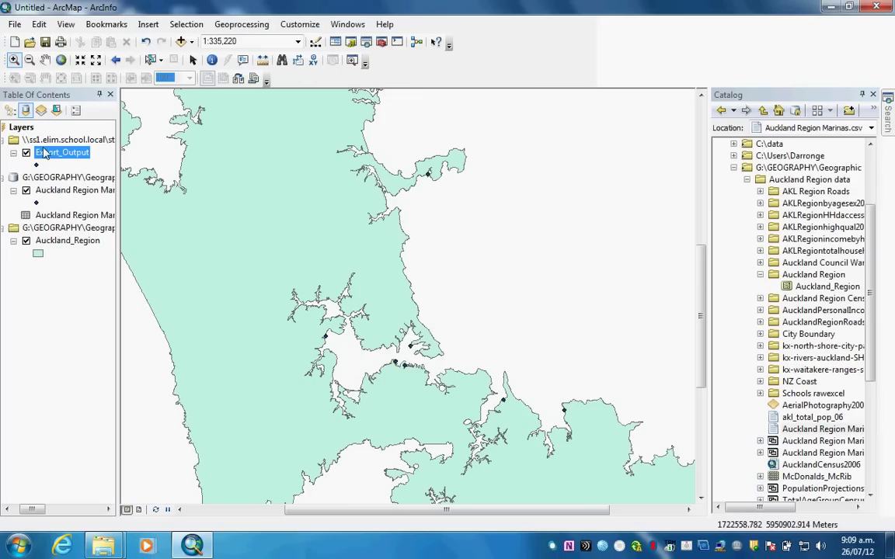
pyautogui.click(62, 153)
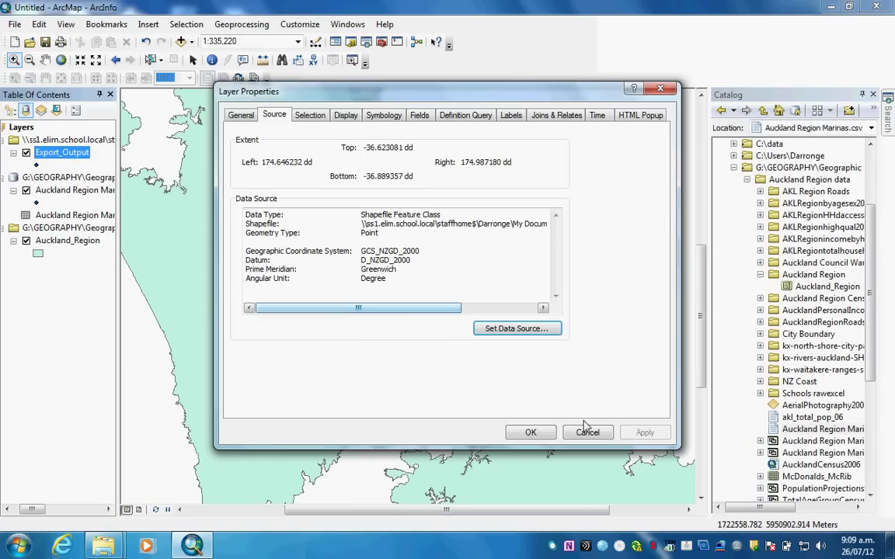
pyautogui.click(587, 432)
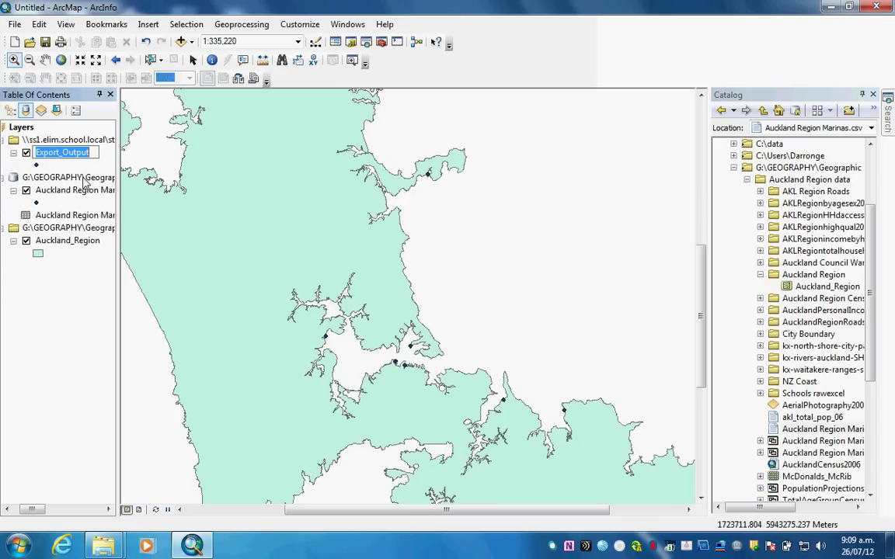
pyautogui.write('Marinas')
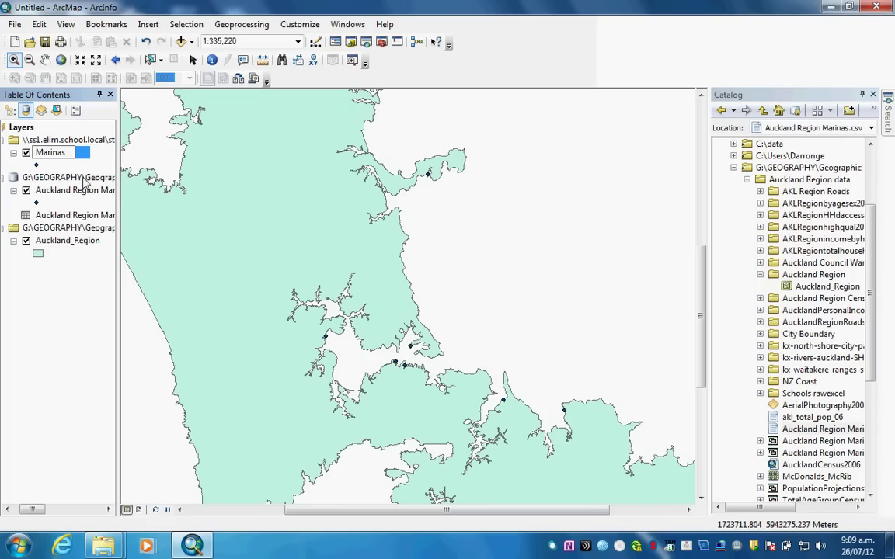
pyautogui.press('Return')
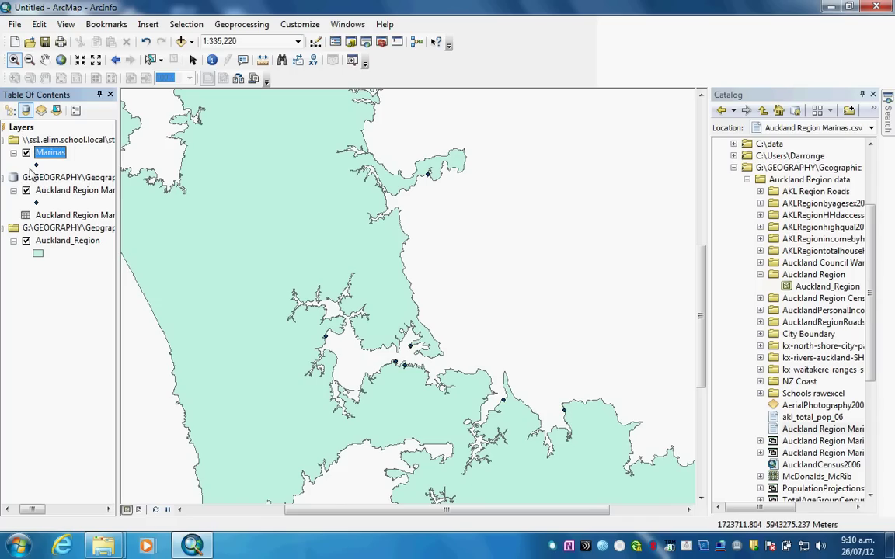
# - Search symbols for 'marina' and apply the Transportation Marina anchor to the Marinas points
pyautogui.click(36, 165)
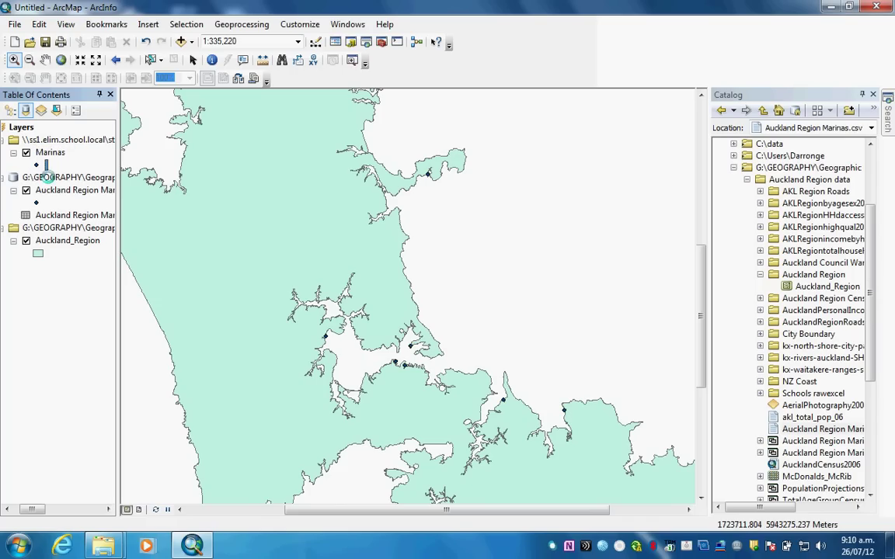
pyautogui.click(358, 167)
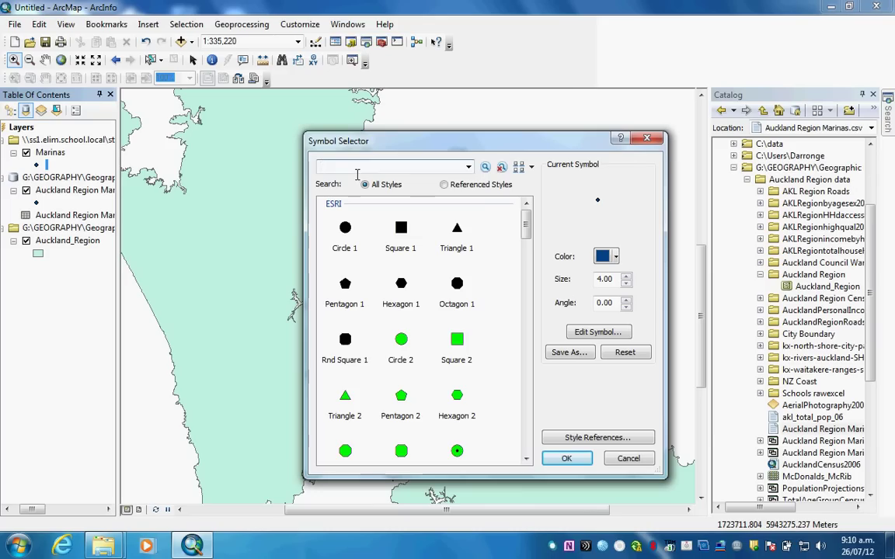
pyautogui.write('marina')
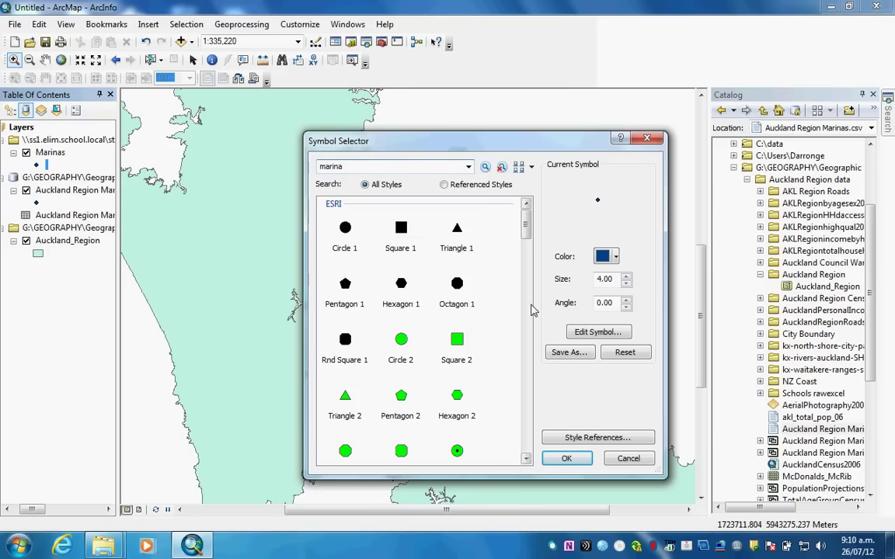
pyautogui.click(485, 168)
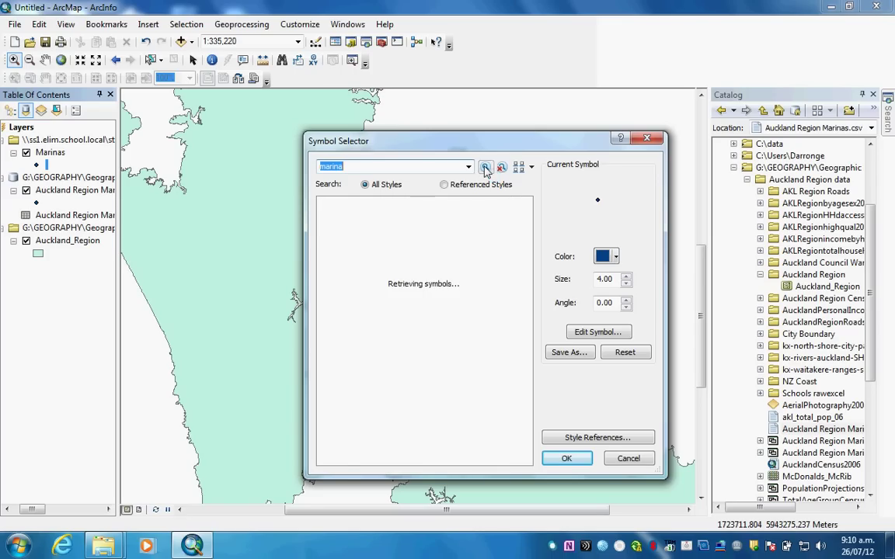
pyautogui.moveTo(525, 313); pyautogui.dragTo(526, 377)
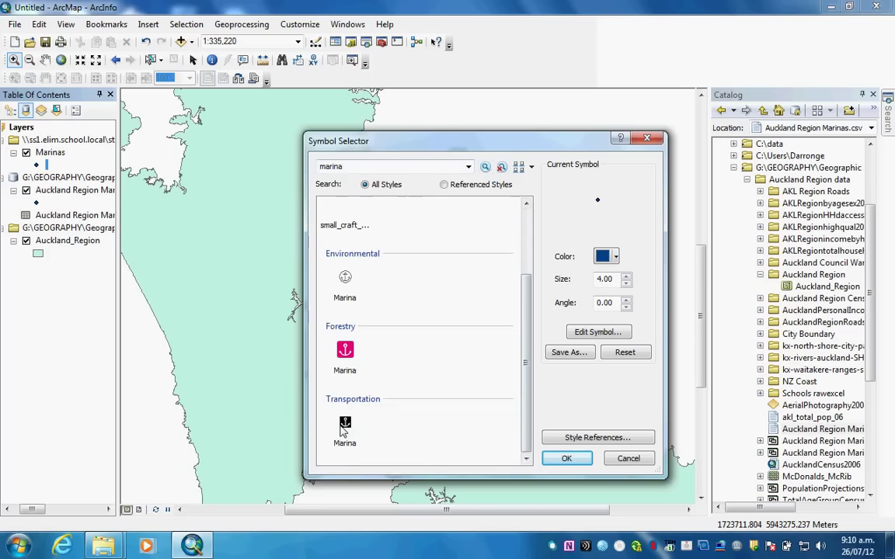
pyautogui.click(344, 426)
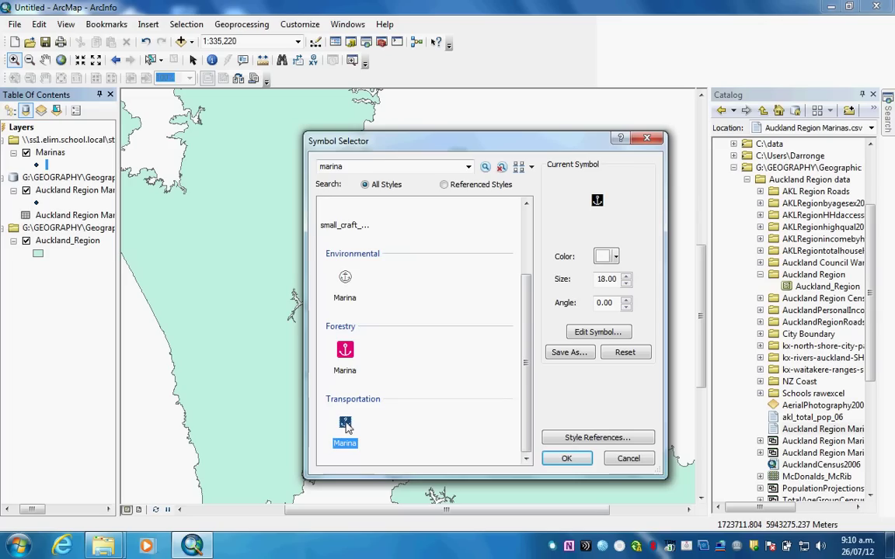
pyautogui.click(575, 458)
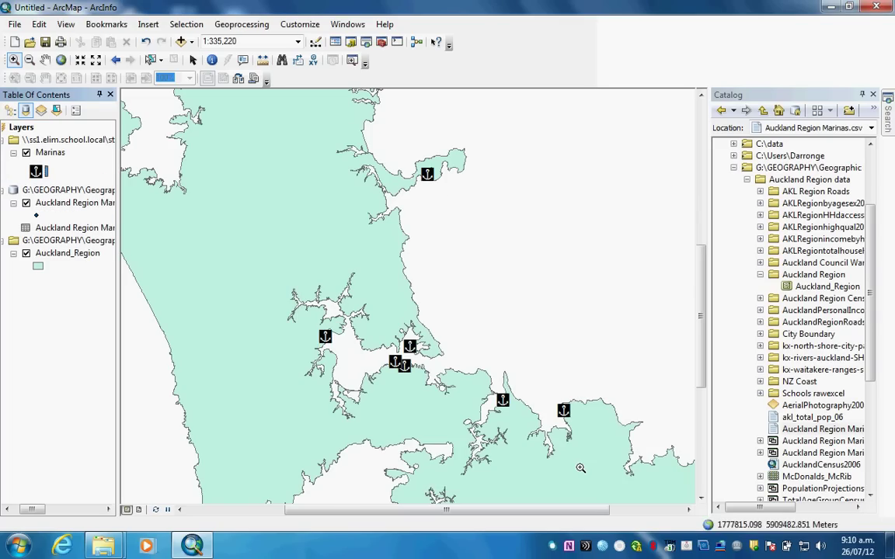